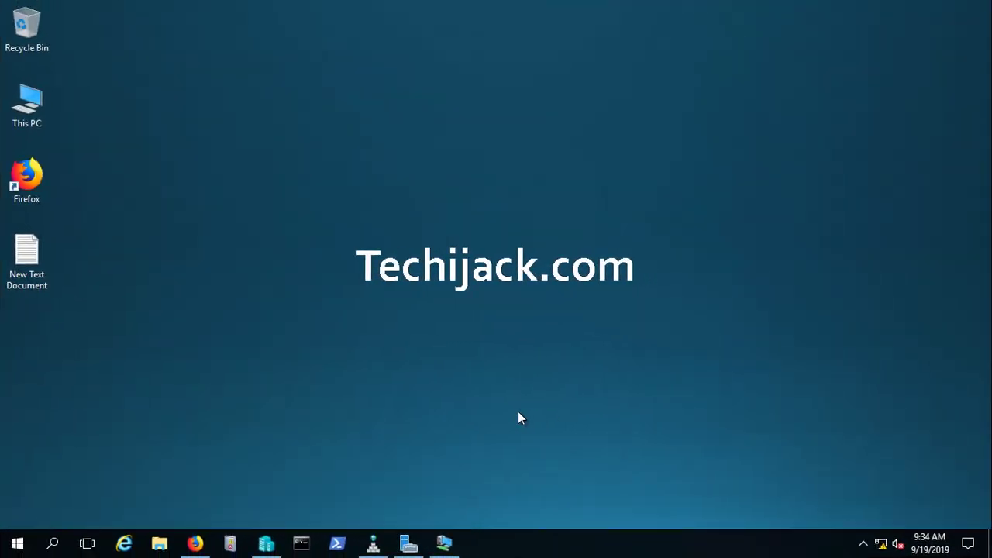
Step: Bring the EX01 virtual machine window with the Exchange admin center to the front
{"action": "left_click", "coordinate": [441, 540]}
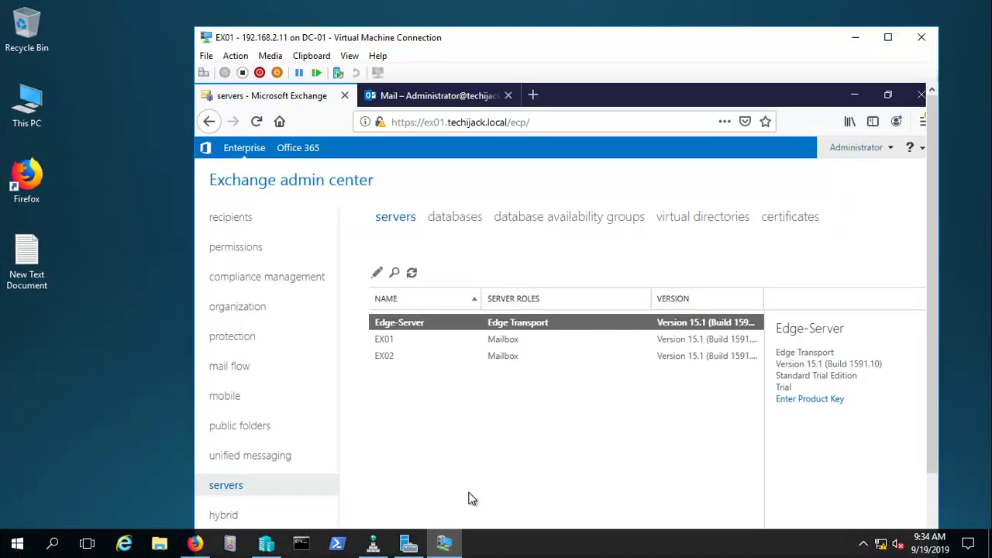
Step: Switch the VM to full screen and navigate from recipients and servers to the mail flow rules page
{"action": "left_click", "coordinate": [353, 62]}
{"action": "left_click", "coordinate": [364, 68]}
{"action": "left_click", "coordinate": [158, 137]}
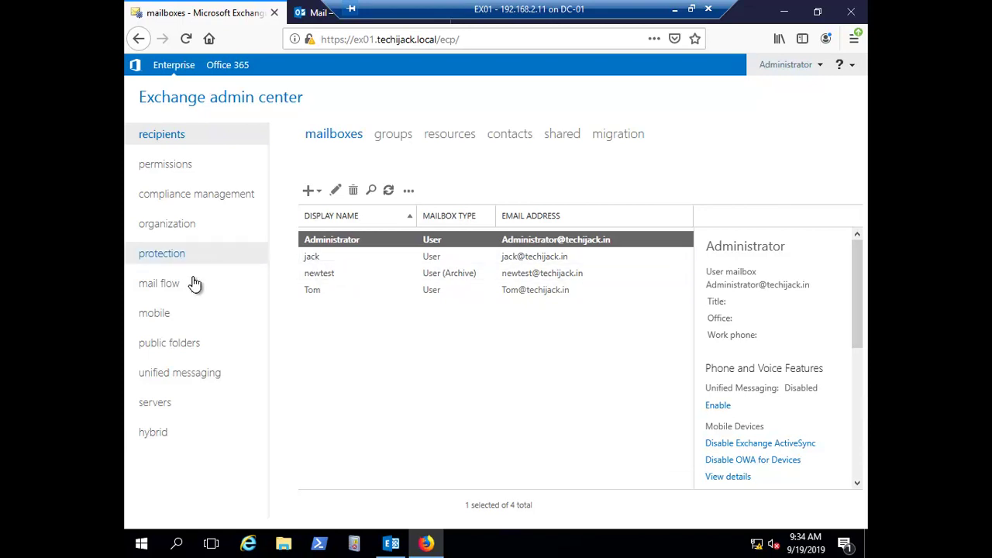
{"action": "left_click", "coordinate": [163, 407]}
{"action": "left_click", "coordinate": [159, 288]}
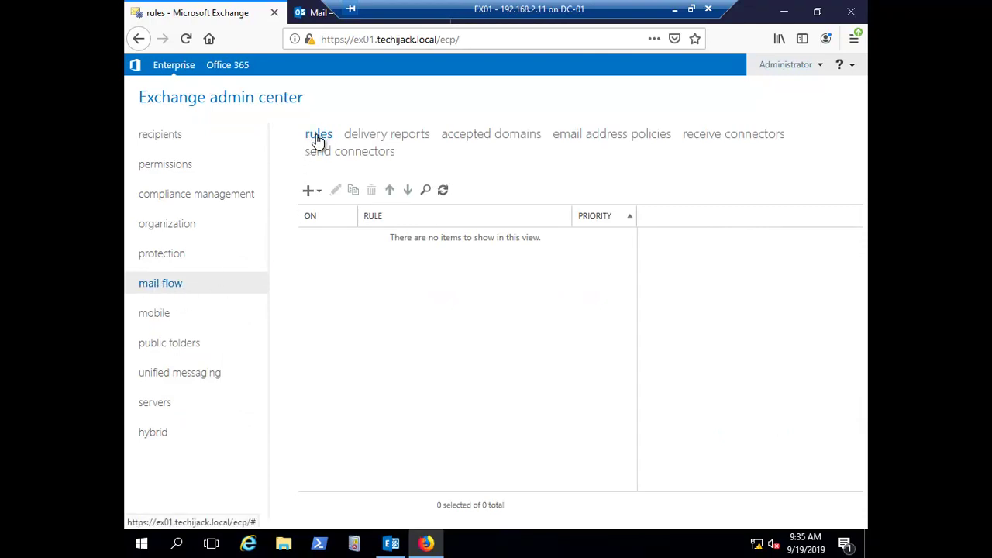
Step: Create a blank rule named 'New Test Rule' that applies when the subject or body includes words
{"action": "left_click", "coordinate": [314, 193]}
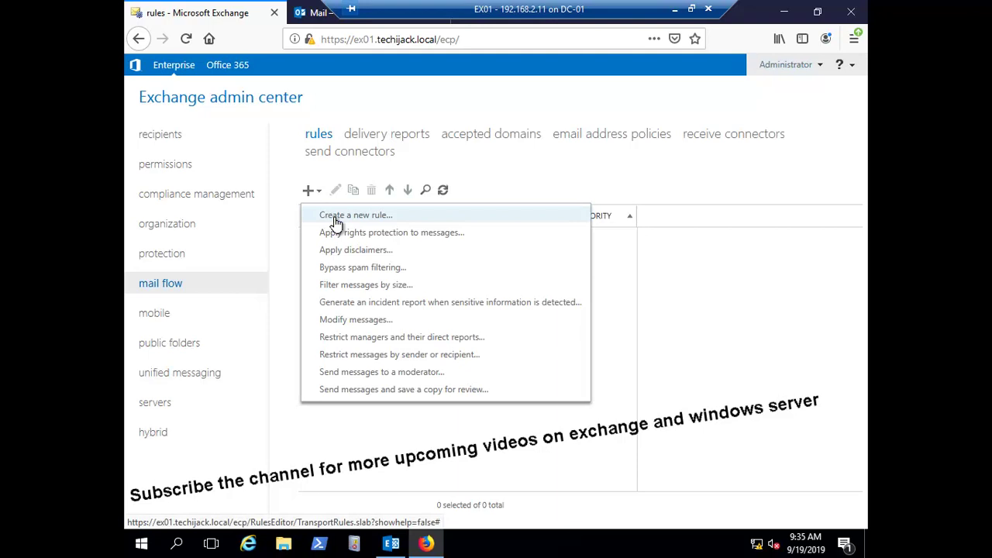
{"action": "left_click", "coordinate": [335, 222]}
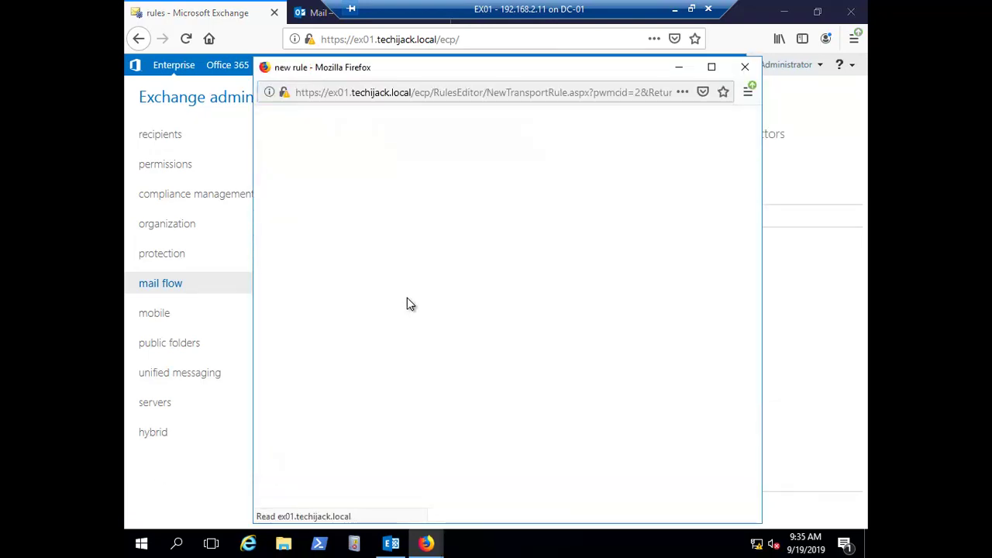
{"action": "left_click", "coordinate": [310, 188]}
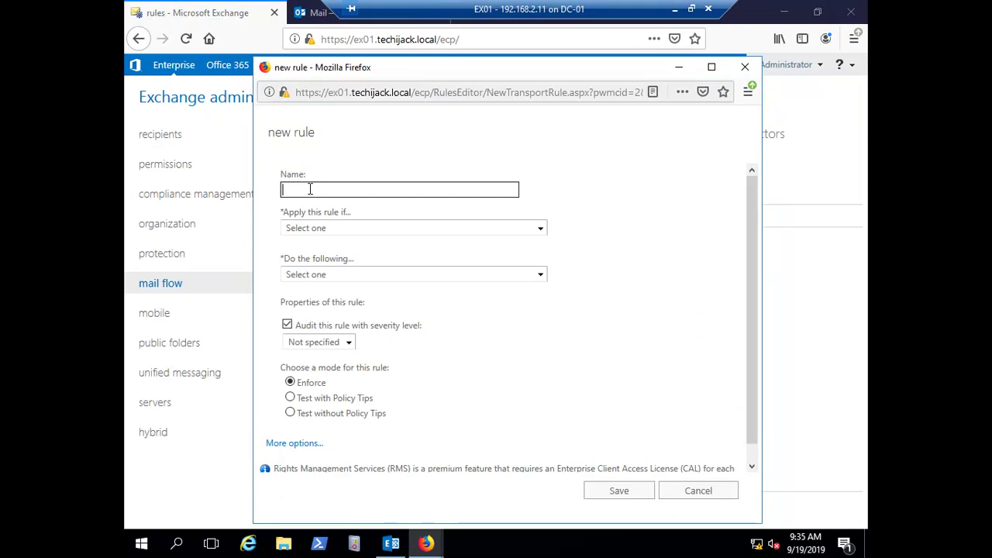
{"action": "type", "text": "test"}
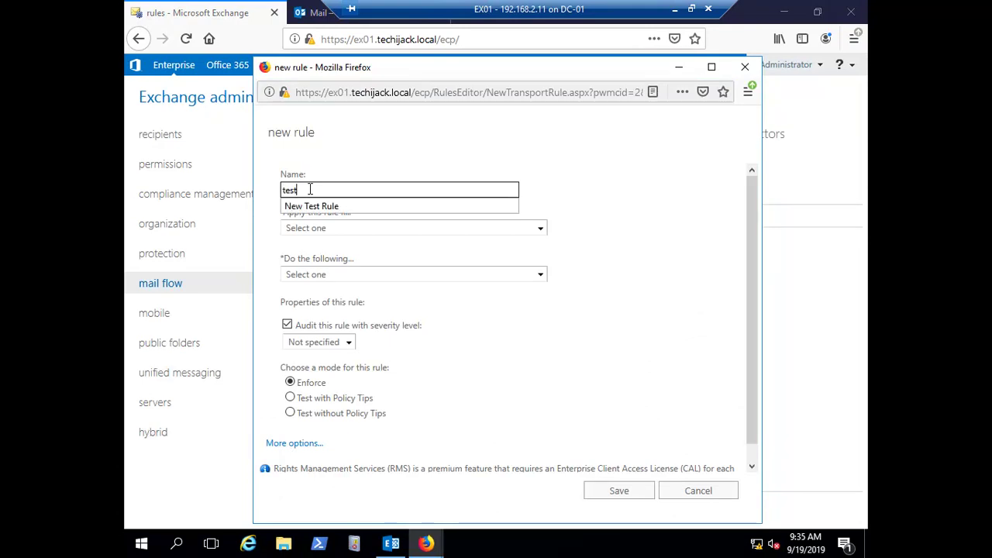
{"action": "left_click", "coordinate": [330, 206]}
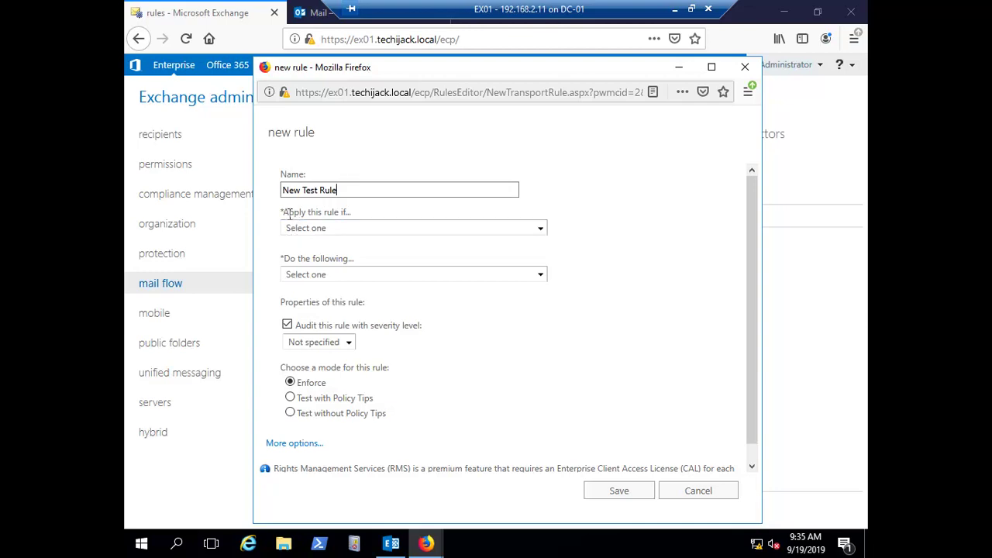
{"action": "left_click", "coordinate": [377, 230]}
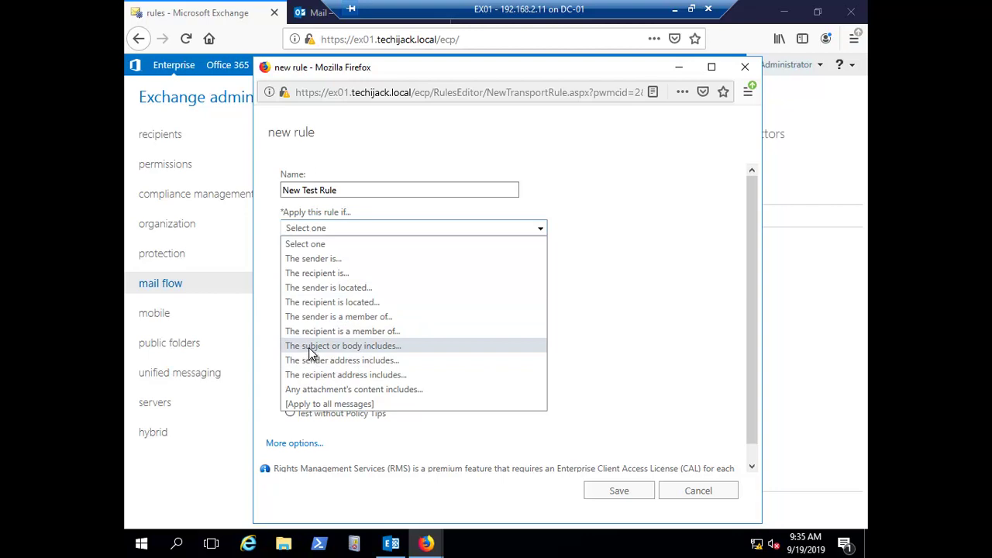
{"action": "left_click", "coordinate": [337, 345]}
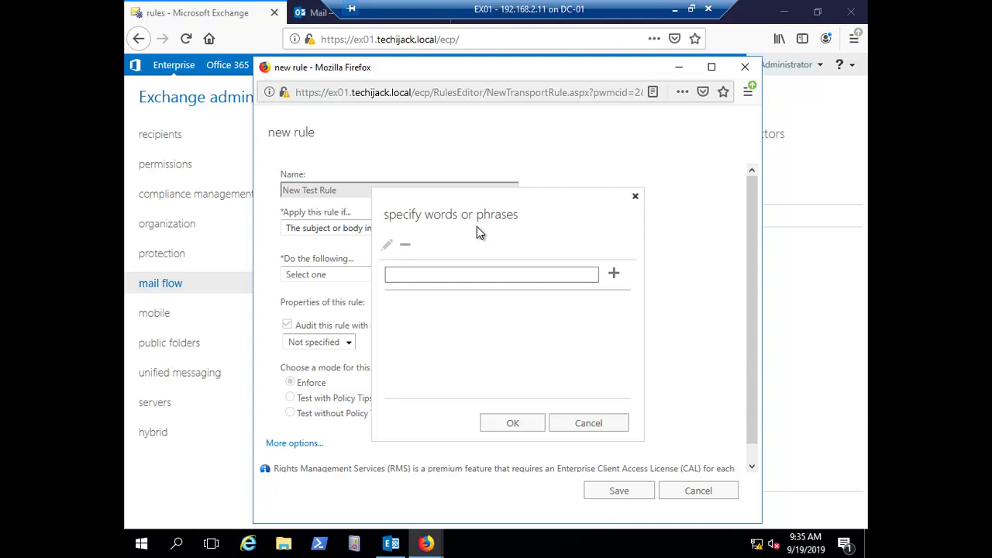
Step: Add 'confedential' as the word the rule's subject-or-body condition matches
{"action": "left_click", "coordinate": [411, 274]}
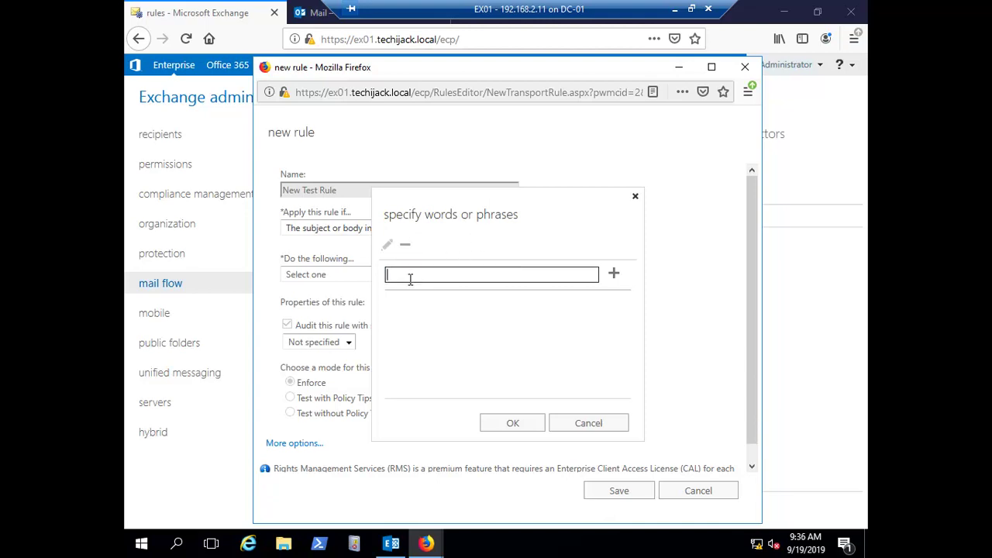
{"action": "type", "text": "confedential"}
{"action": "left_click", "coordinate": [614, 276]}
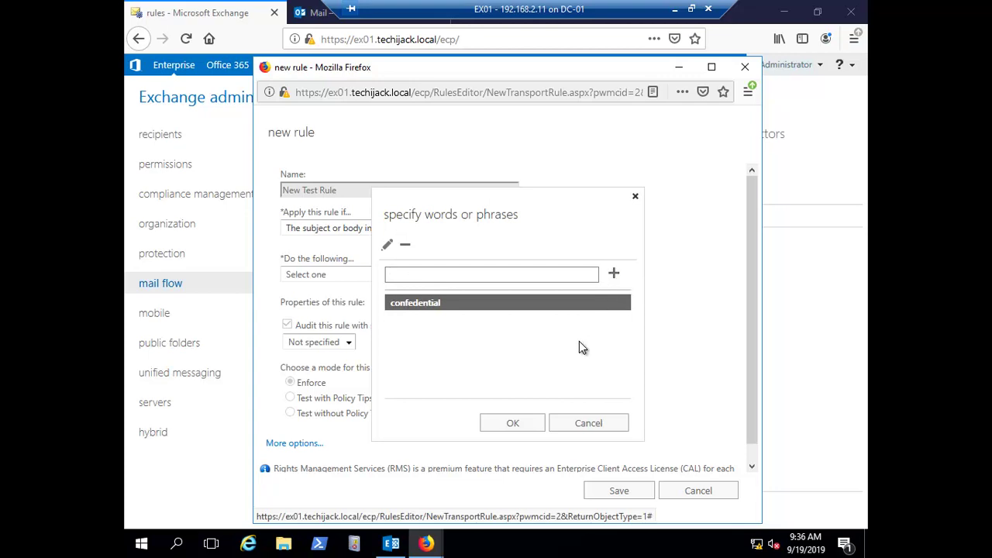
{"action": "left_click", "coordinate": [512, 426]}
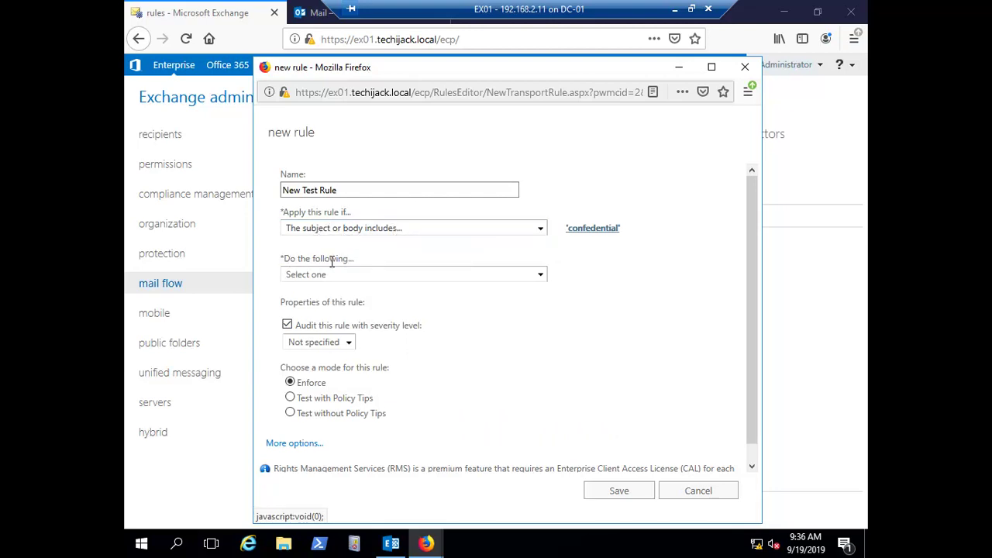
{"action": "left_click", "coordinate": [430, 285]}
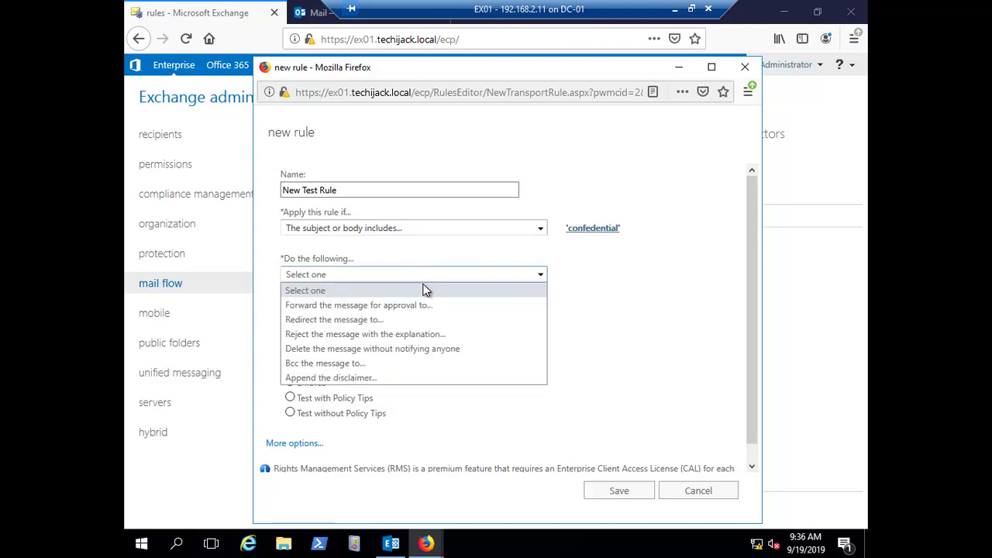
Step: Set the rule's action to redirect matching messages to Administrator
{"action": "left_click", "coordinate": [322, 321]}
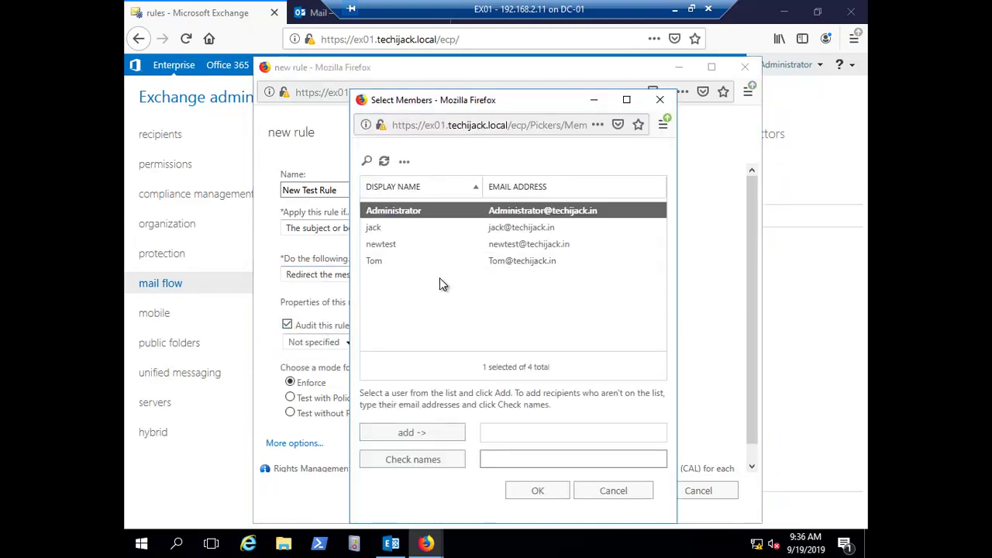
{"action": "left_click", "coordinate": [392, 440]}
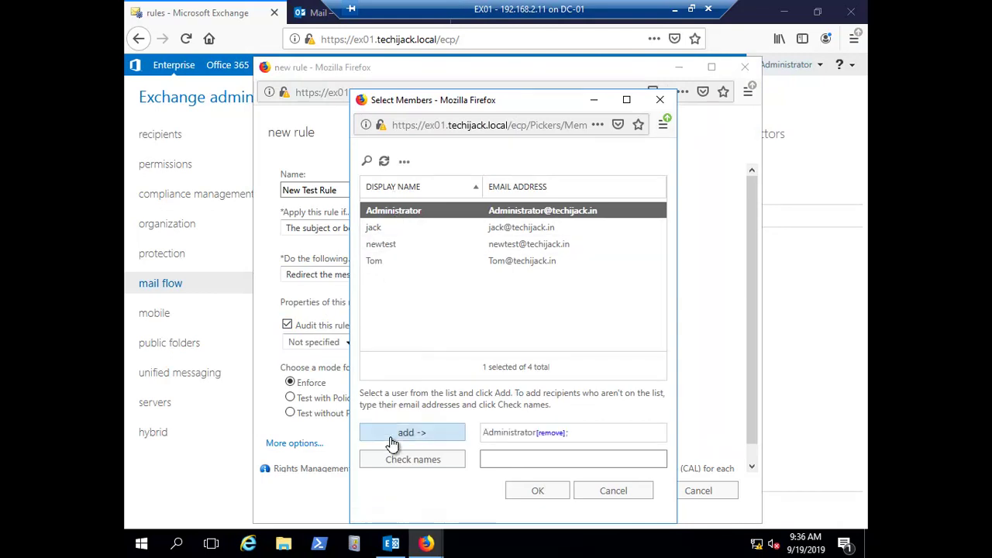
{"action": "left_click", "coordinate": [537, 493]}
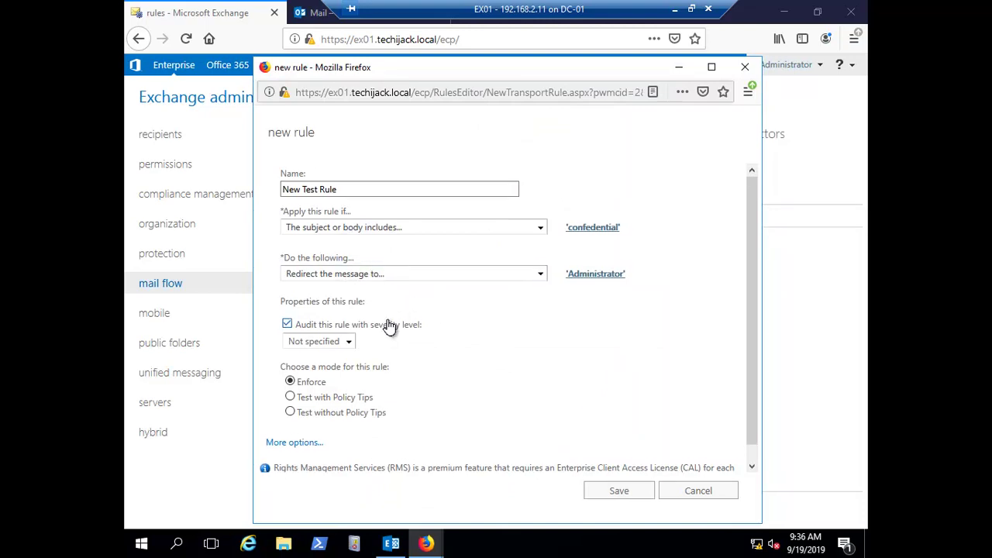
{"action": "scroll", "coordinate": [372, 333], "scroll_direction": "down", "scroll_amount": 1}
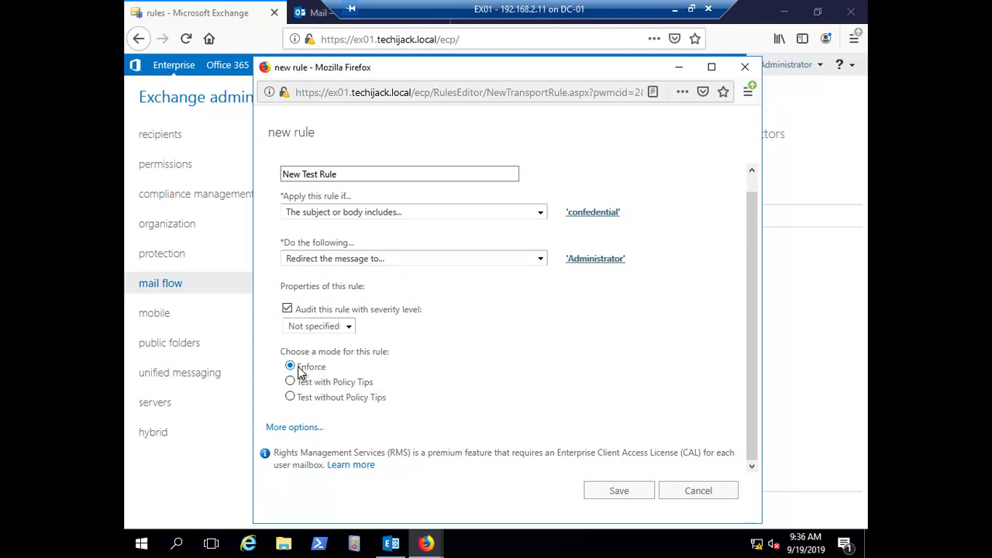
Step: Enable activation on Thu 19/09/2019 09:30, save the rule, and acknowledge the past-date warning
{"action": "left_click", "coordinate": [314, 427]}
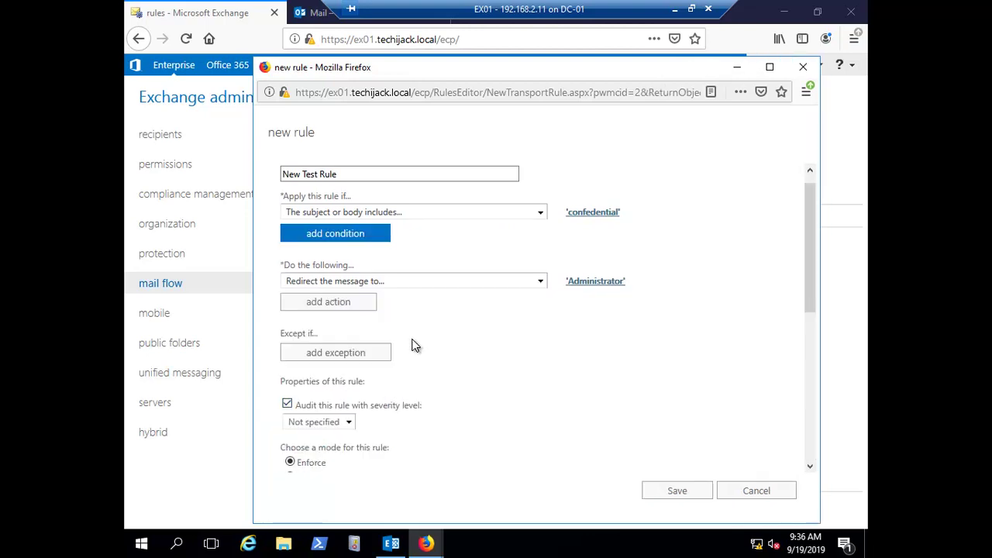
{"action": "scroll", "coordinate": [415, 345], "scroll_direction": "down", "scroll_amount": 2}
{"action": "scroll", "coordinate": [414, 346], "scroll_direction": "down", "scroll_amount": 3}
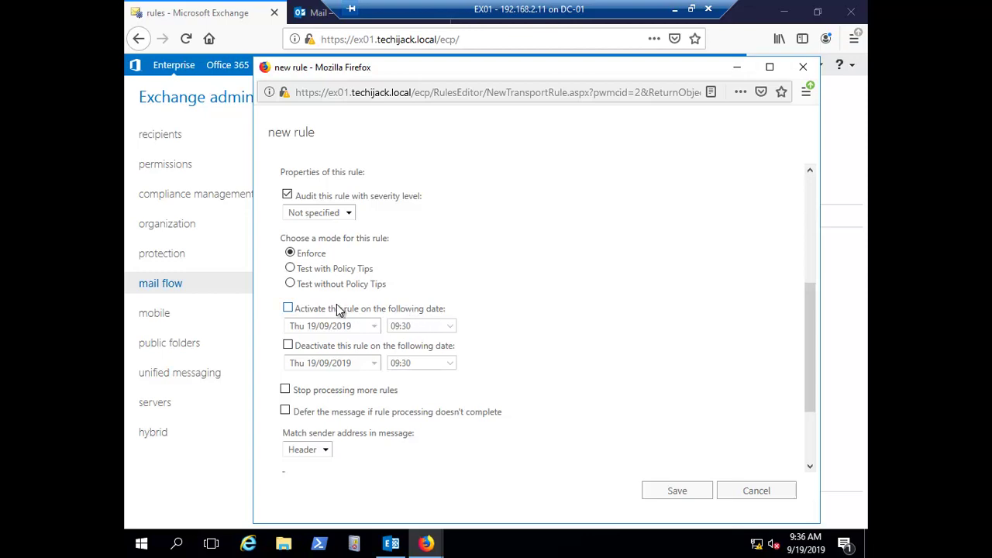
{"action": "left_click", "coordinate": [288, 309]}
{"action": "left_click", "coordinate": [668, 488]}
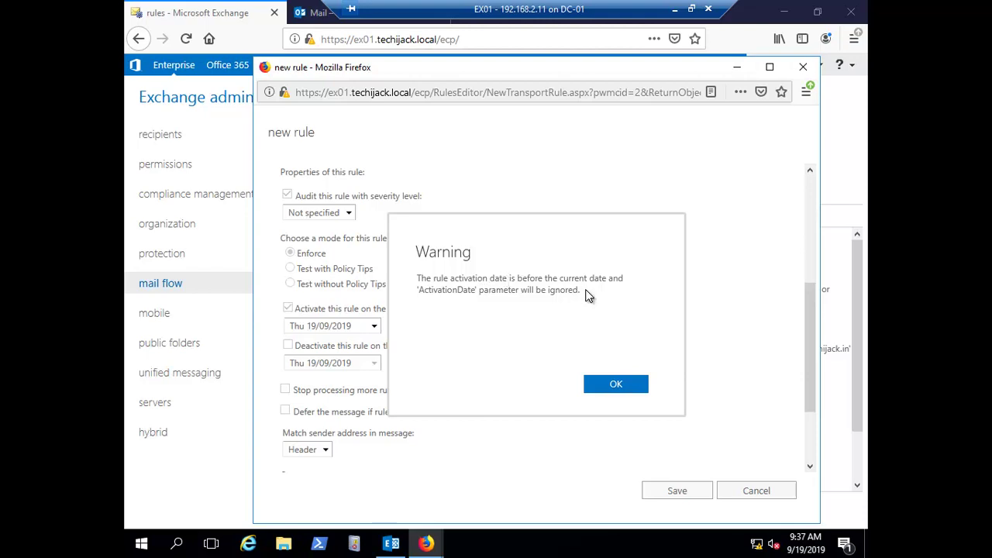
{"action": "left_click", "coordinate": [611, 387]}
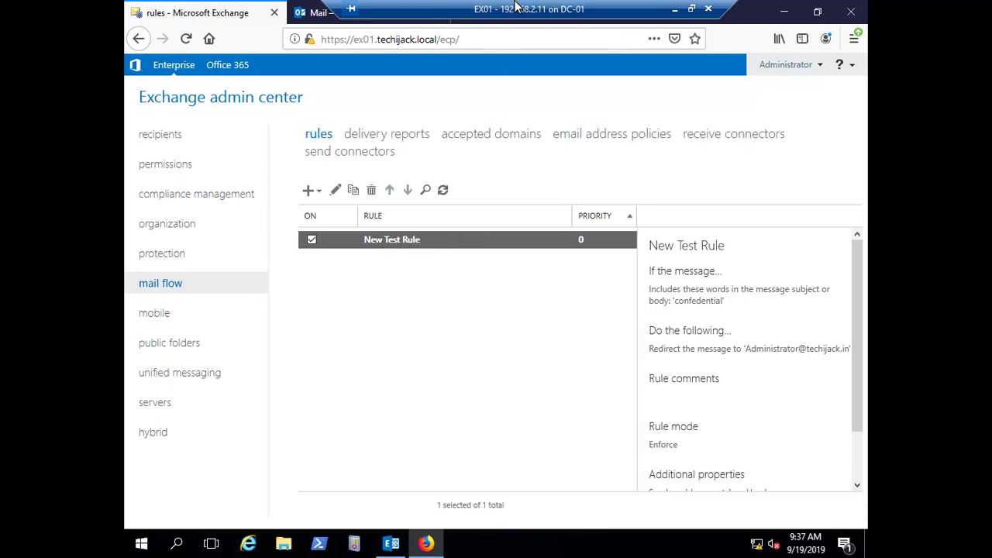
Step: Switch to the Outlook on the web inbox in the host browser
{"action": "mouse_move", "coordinate": [696, 25]}
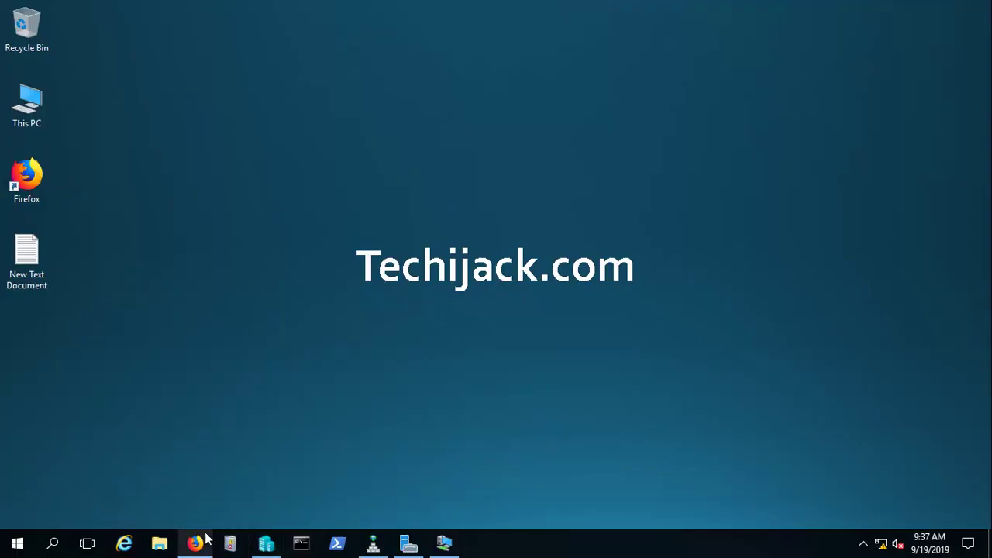
{"action": "left_click", "coordinate": [195, 542]}
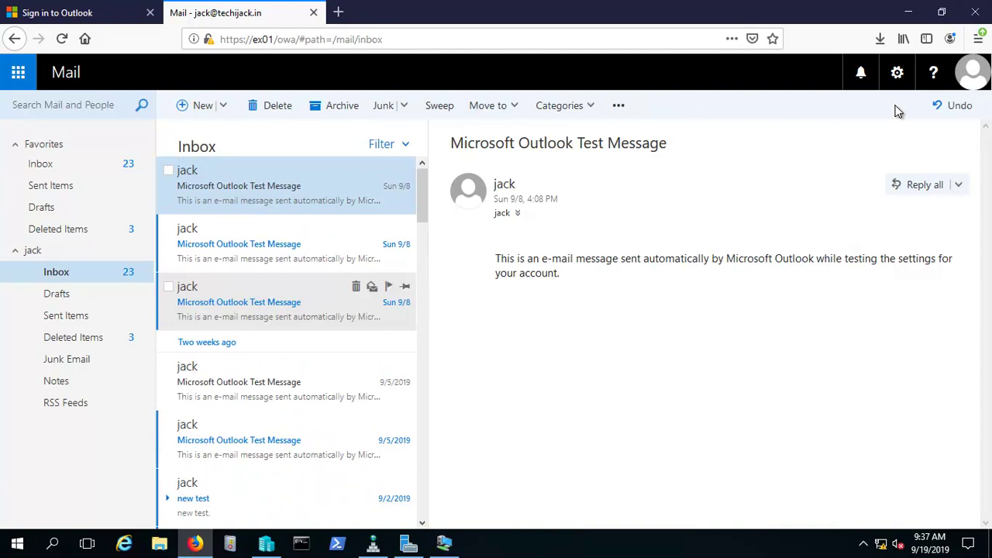
Step: Send the suggested contact a message with subject 'confedential' and body 'confedential information'
{"action": "left_click", "coordinate": [973, 74]}
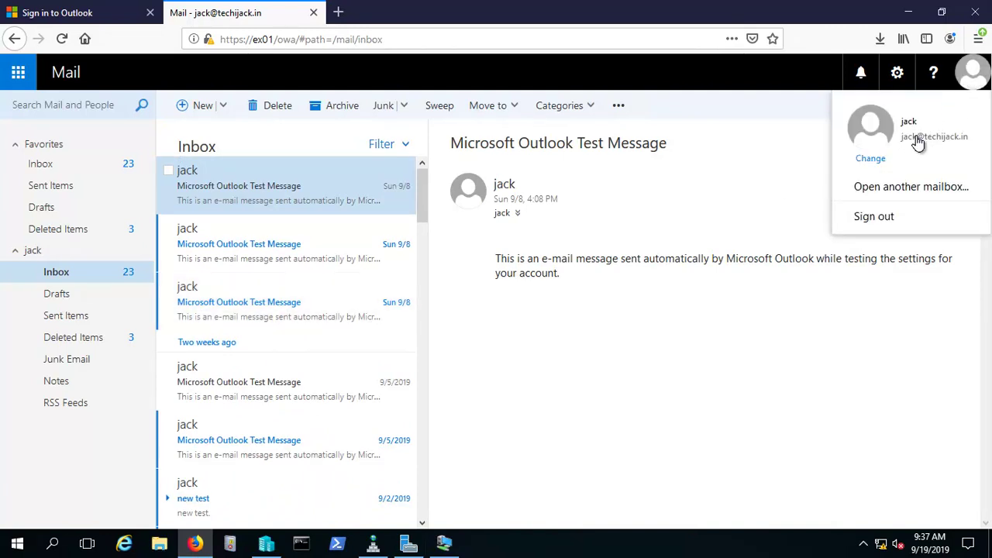
{"action": "left_click", "coordinate": [191, 110]}
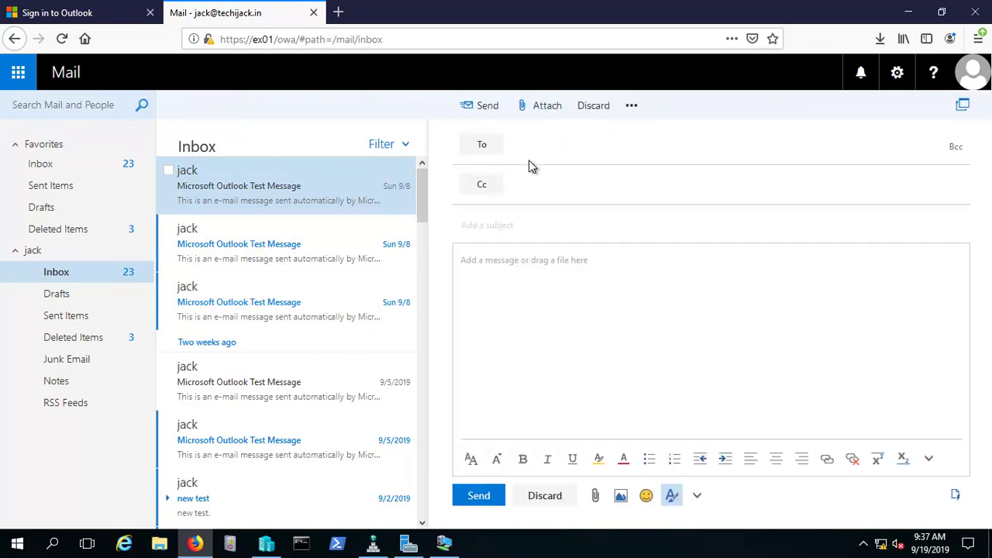
{"action": "left_click", "coordinate": [524, 144]}
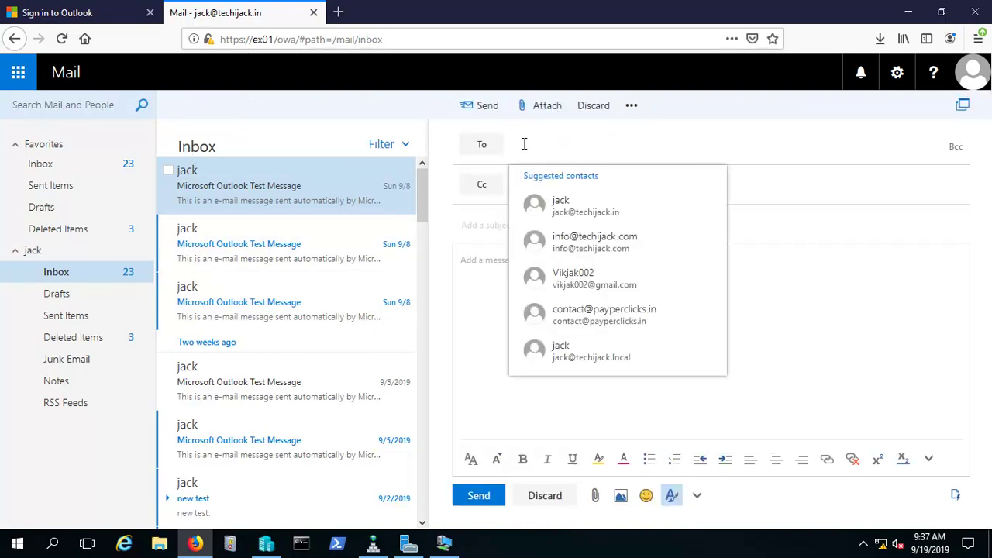
{"action": "left_click", "coordinate": [570, 213]}
{"action": "left_click", "coordinate": [502, 226]}
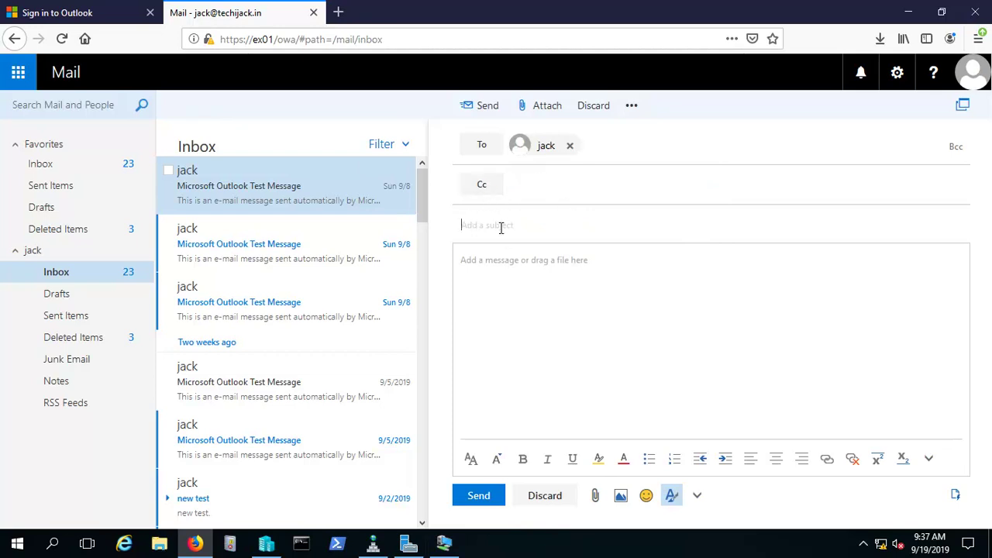
{"action": "type", "text": "confedential"}
{"action": "key", "text": "Tab"}
{"action": "type", "text": "confedential "}
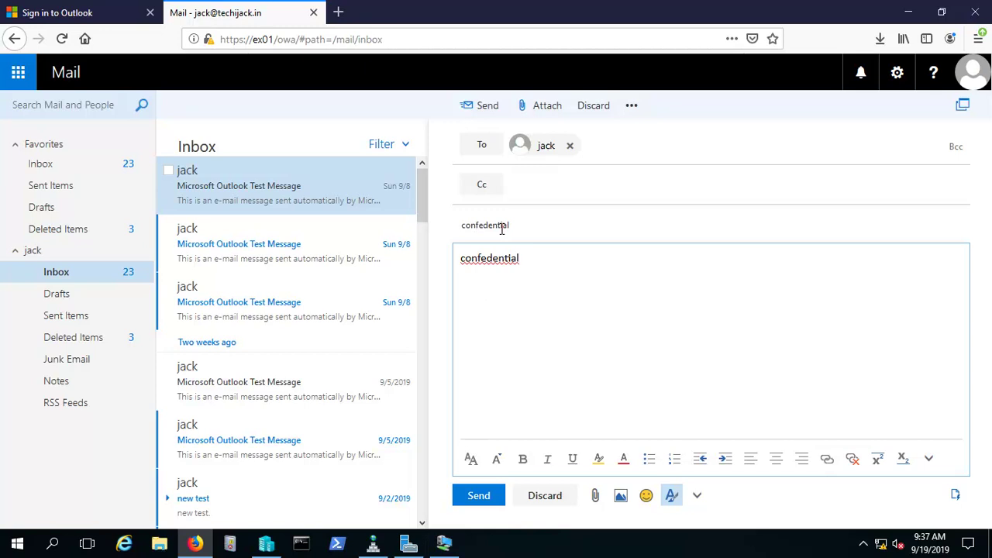
{"action": "type", "text": "information"}
{"action": "left_click", "coordinate": [475, 500]}
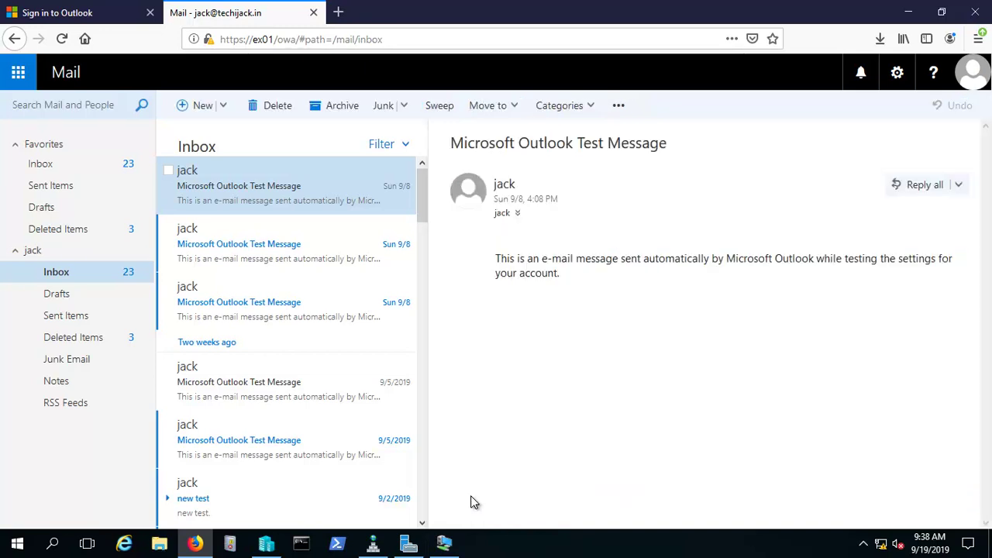
Step: Refresh the mailbox to check for new mail, then return to the VM window
{"action": "scroll", "coordinate": [306, 275], "scroll_direction": "down", "scroll_amount": 3}
{"action": "scroll", "coordinate": [306, 279], "scroll_direction": "up", "scroll_amount": 3}
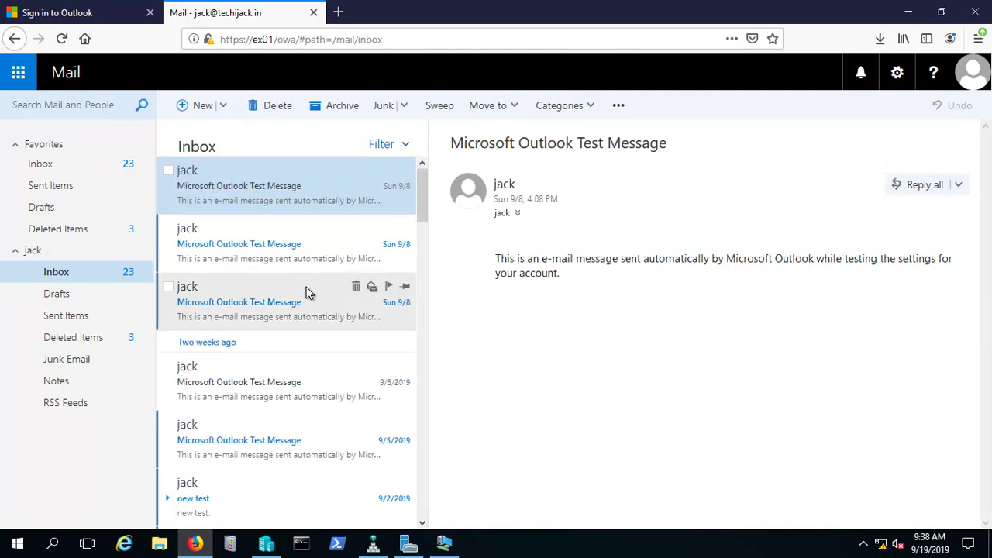
{"action": "left_click", "coordinate": [895, 77]}
{"action": "left_click", "coordinate": [824, 105]}
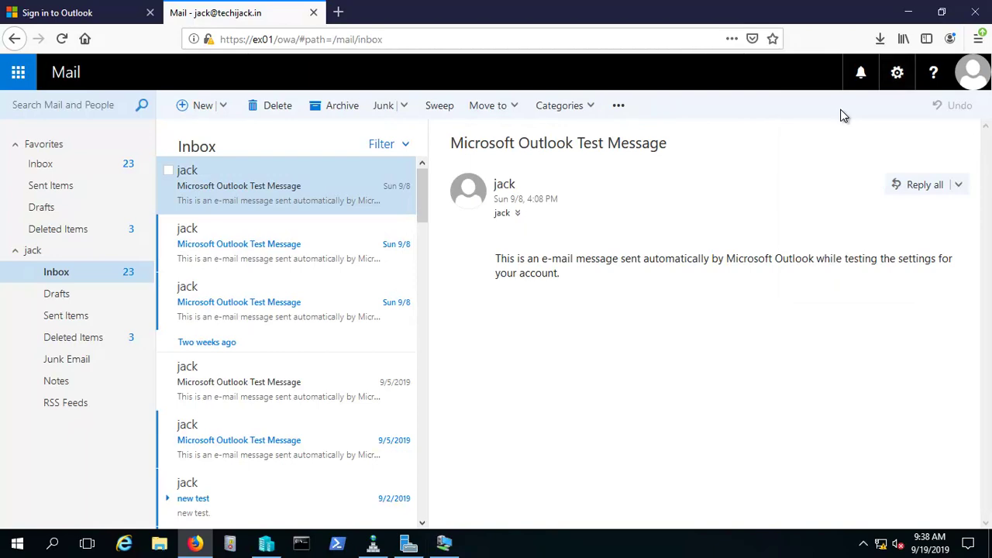
{"action": "scroll", "coordinate": [313, 300], "scroll_direction": "down", "scroll_amount": 5}
{"action": "scroll", "coordinate": [313, 301], "scroll_direction": "up", "scroll_amount": 5}
{"action": "left_click", "coordinate": [447, 548]}
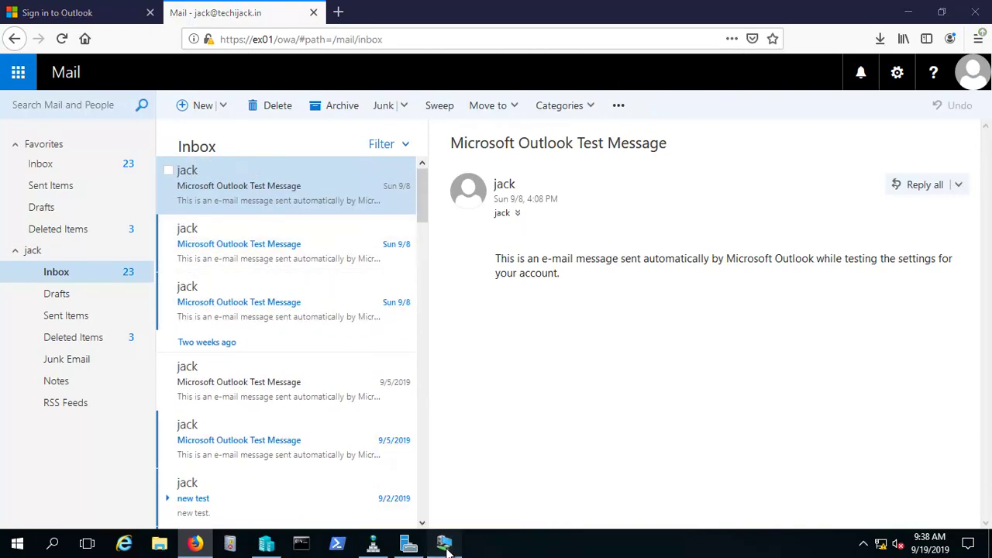
Step: Open the 'confedential' message in Administrator's full-screen inbox, then return to the rules tab
{"action": "left_click", "coordinate": [424, 100]}
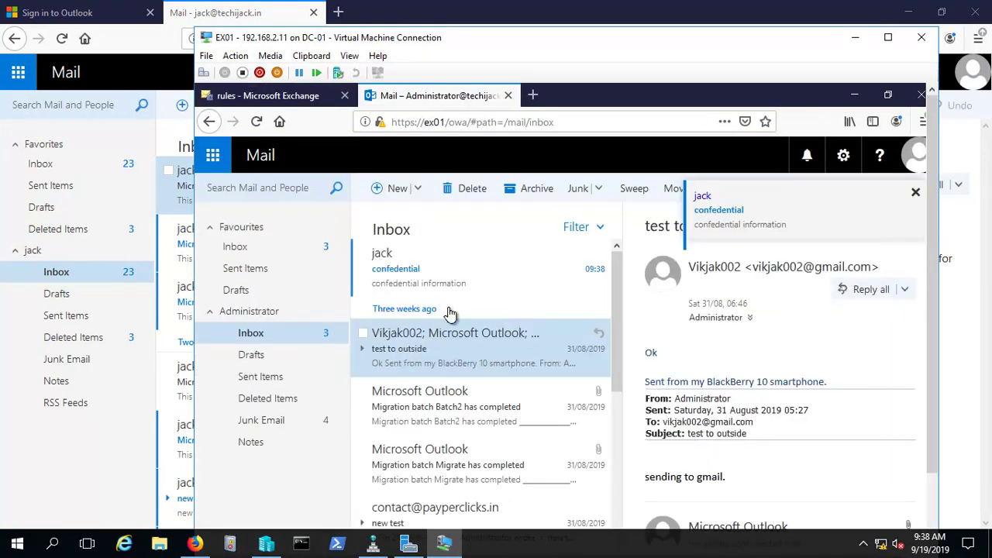
{"action": "left_click", "coordinate": [349, 55]}
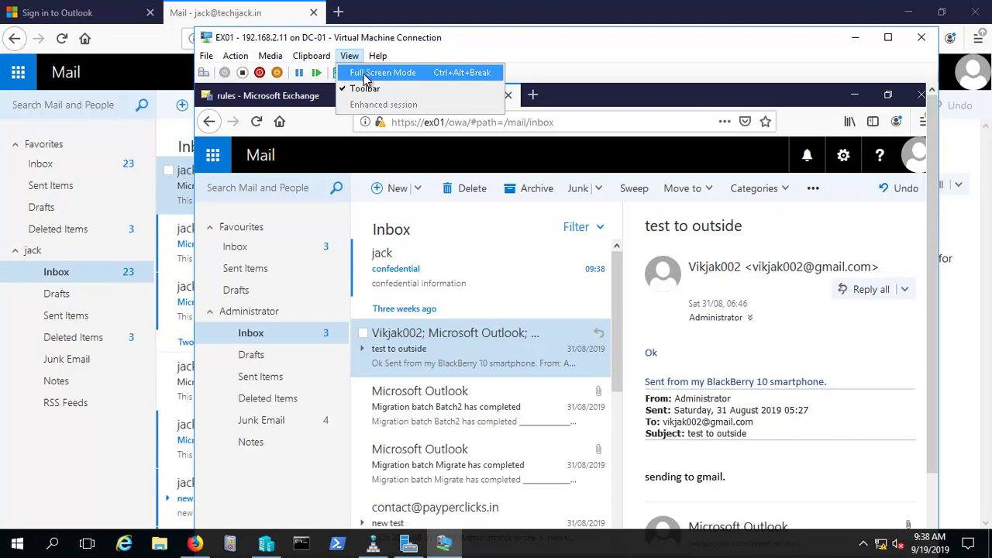
{"action": "left_click", "coordinate": [364, 73]}
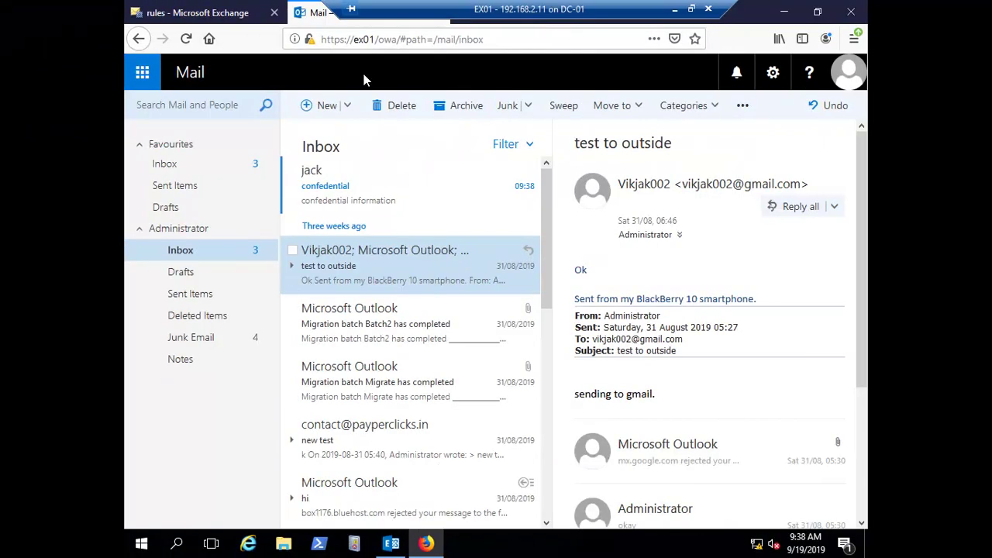
{"action": "left_click", "coordinate": [350, 192]}
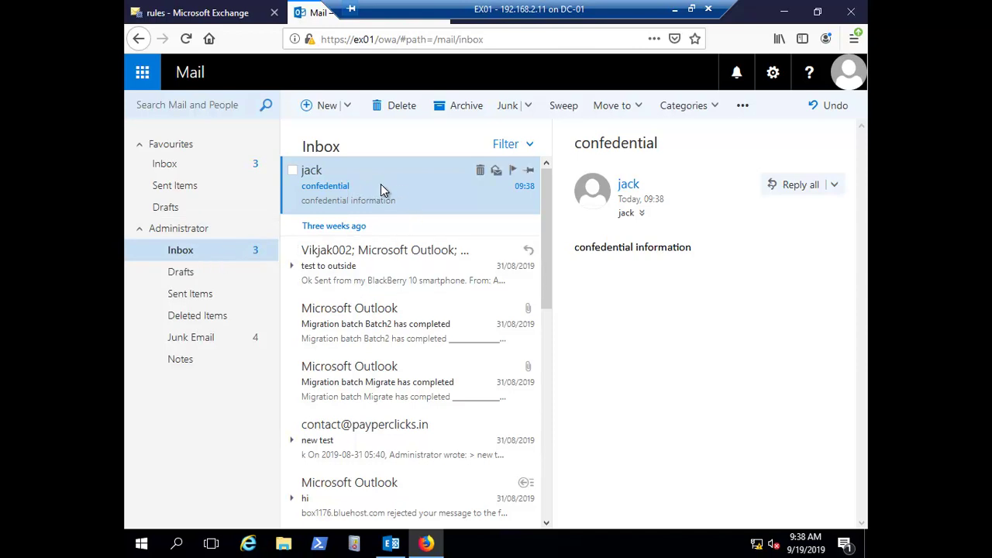
{"action": "left_click", "coordinate": [852, 80]}
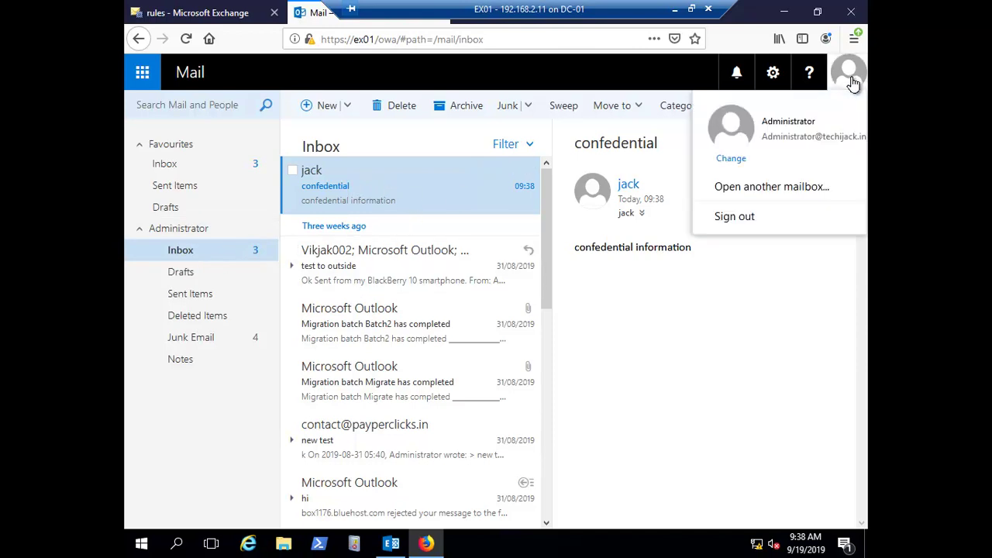
{"action": "left_click", "coordinate": [353, 193]}
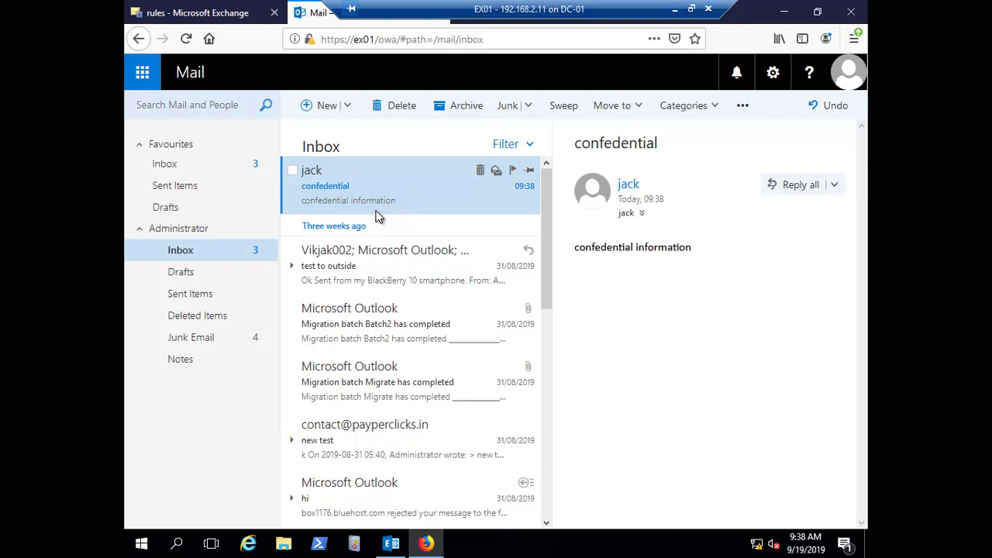
{"action": "left_click", "coordinate": [189, 15]}
Step: Start a blank new mail flow rule named 'rule2'
{"action": "left_click", "coordinate": [314, 191]}
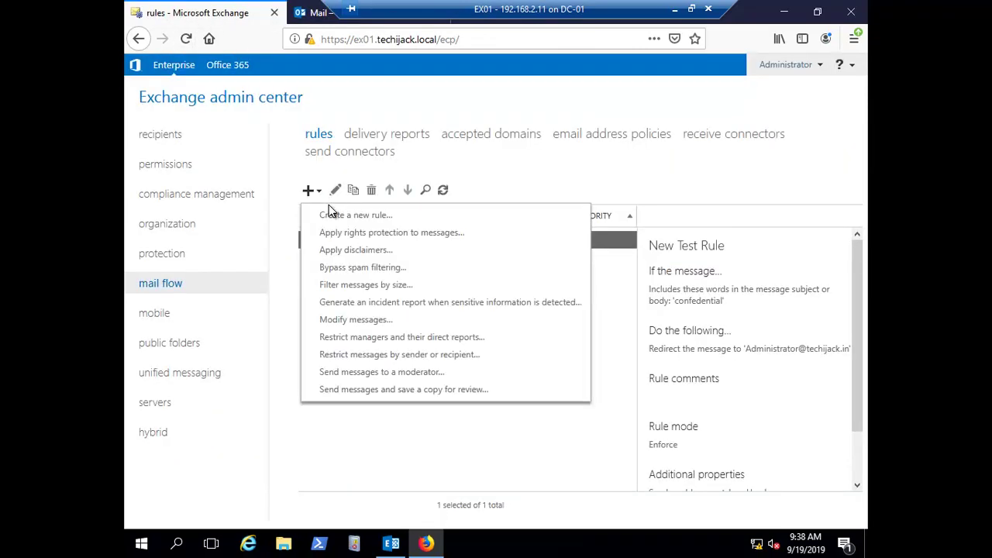
{"action": "left_click", "coordinate": [332, 215]}
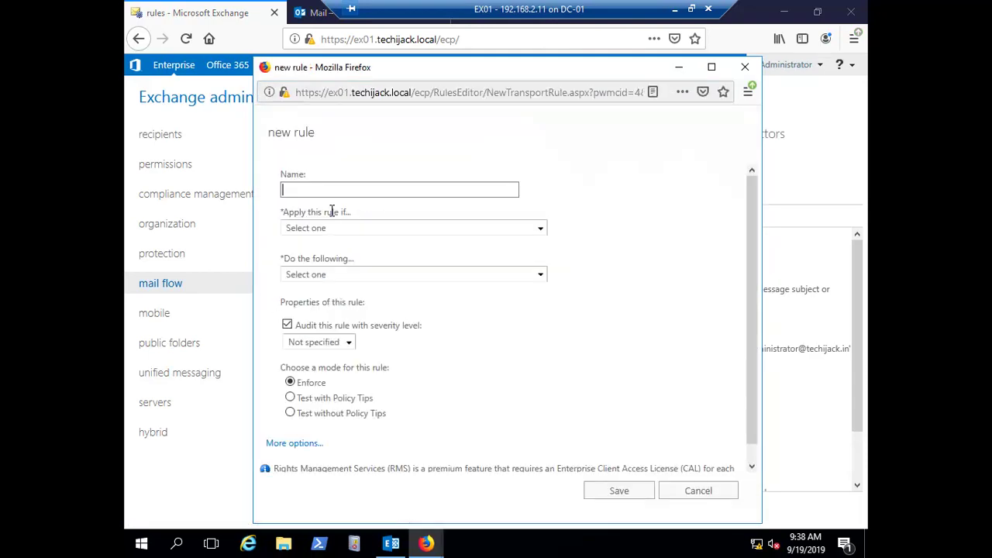
{"action": "left_click", "coordinate": [317, 196]}
{"action": "type", "text": "rule"}
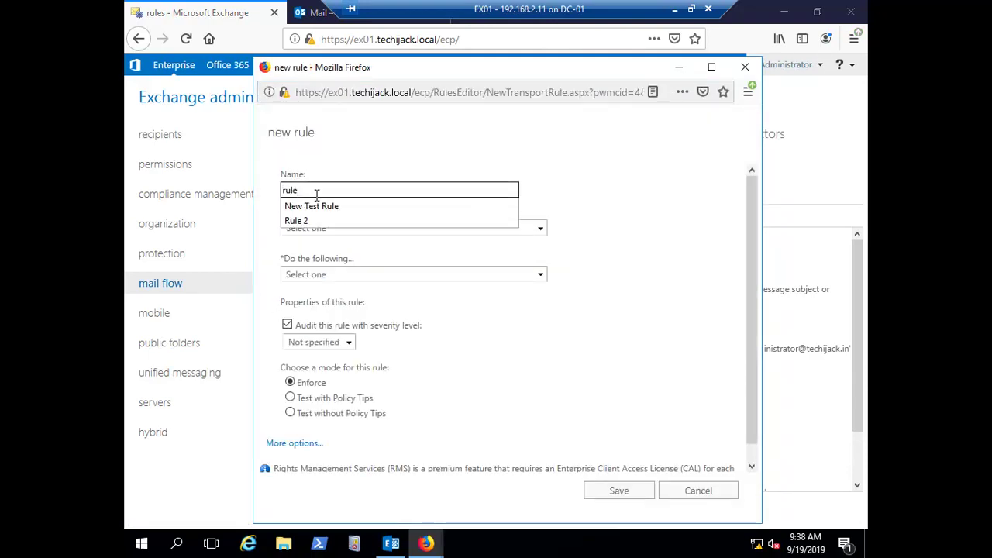
{"action": "type", "text": "2"}
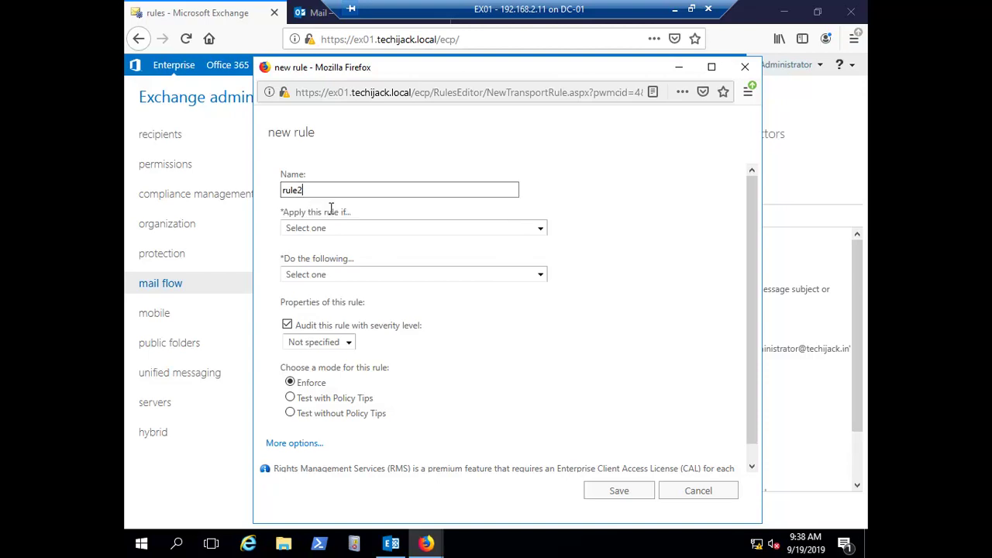
Step: Make rule2 apply when the sender is the selected user
{"action": "left_click", "coordinate": [338, 230]}
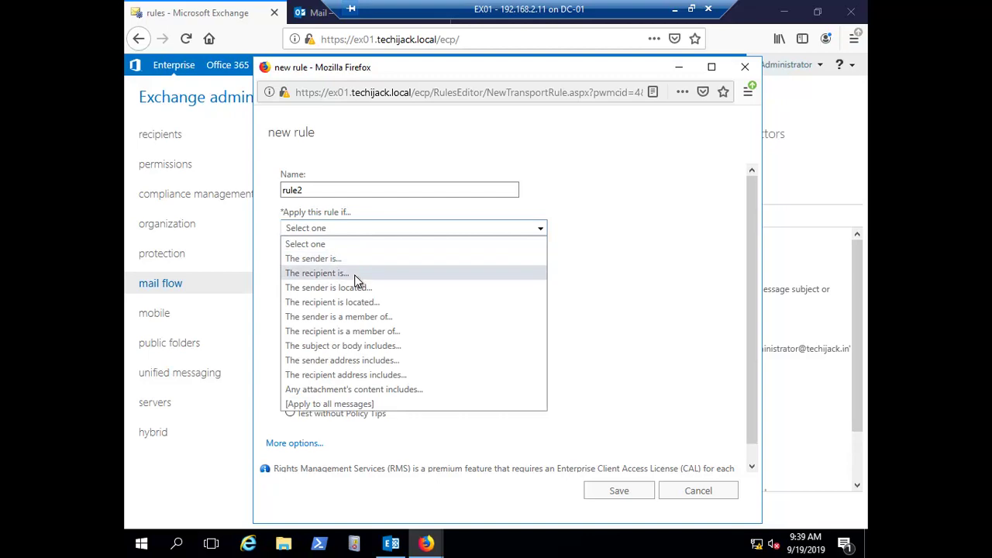
{"action": "left_click", "coordinate": [337, 260]}
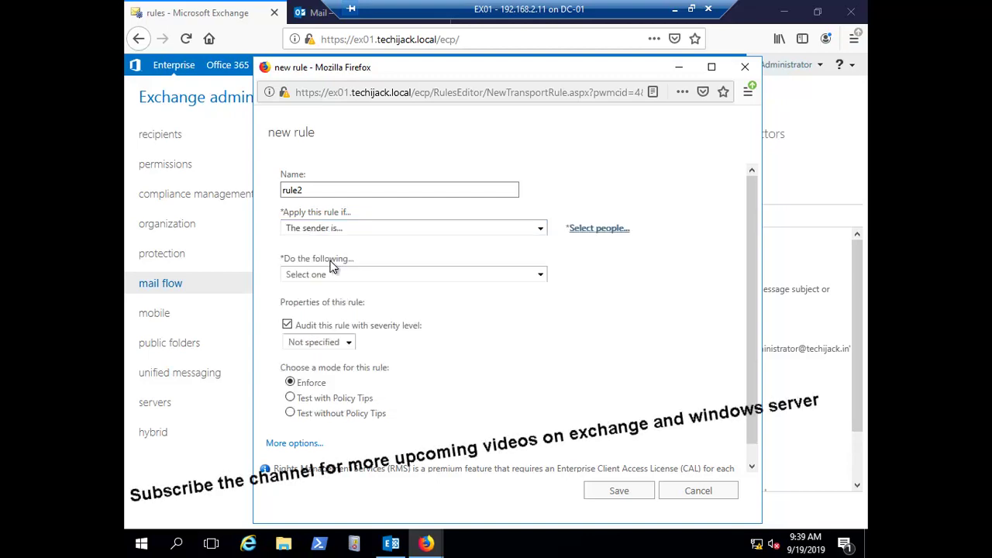
{"action": "left_click", "coordinate": [586, 231]}
{"action": "left_click", "coordinate": [586, 229]}
{"action": "left_click", "coordinate": [378, 266]}
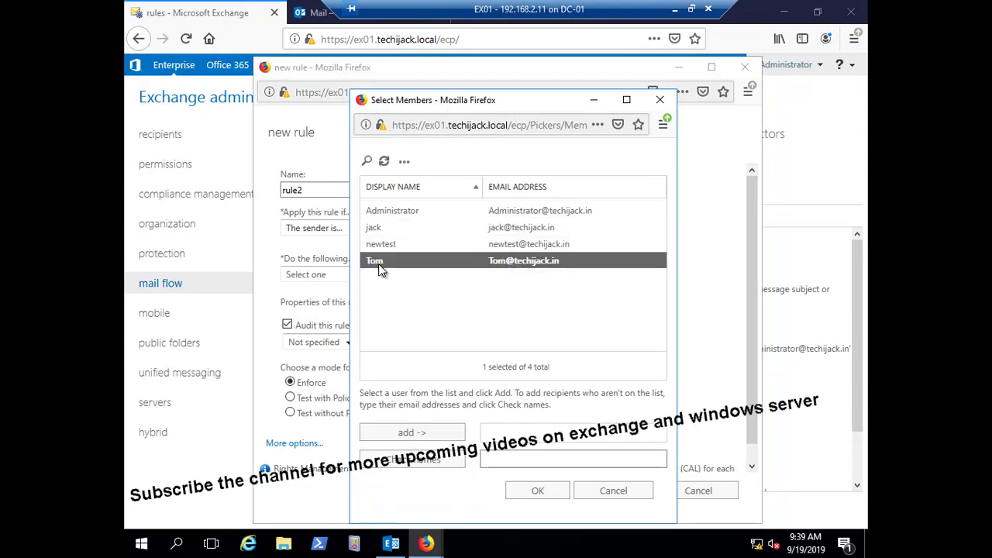
{"action": "left_click", "coordinate": [406, 434]}
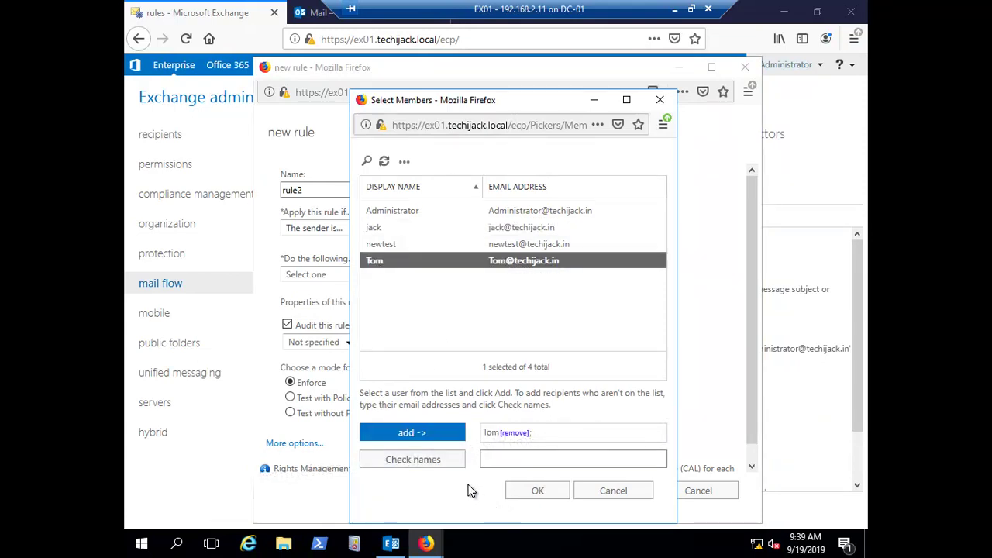
{"action": "left_click", "coordinate": [538, 491]}
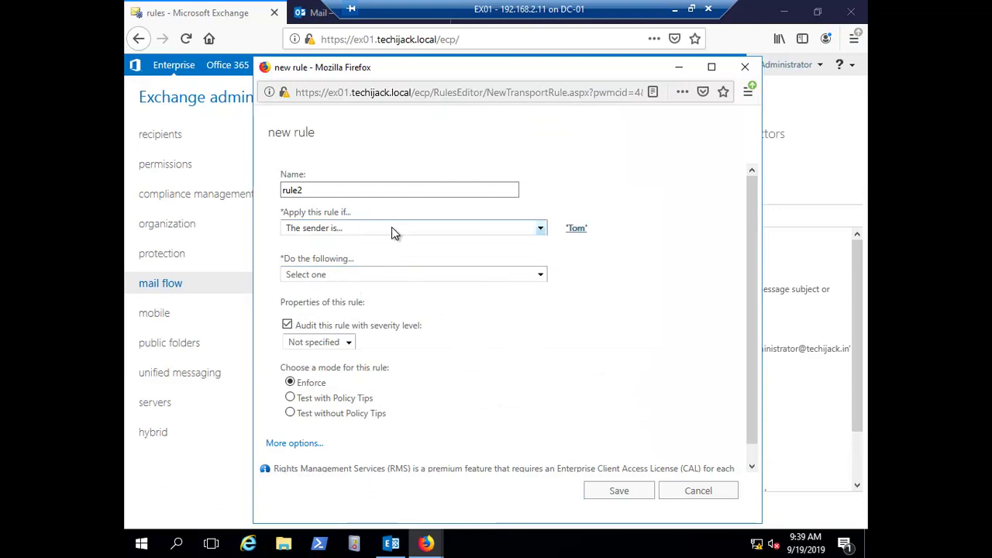
Step: Set rule2 to reject the message with the explanation 'you are not allowed to send emails'
{"action": "left_click", "coordinate": [408, 276]}
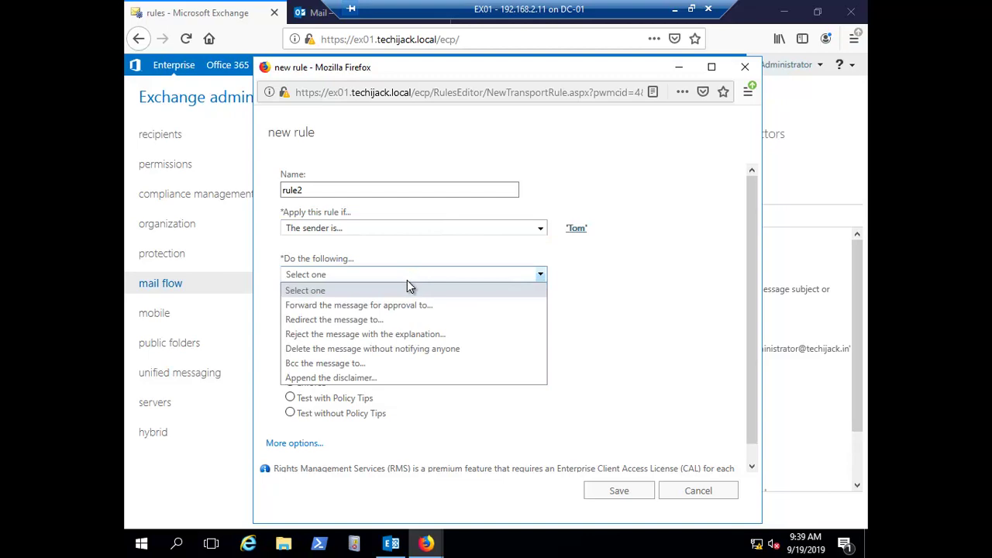
{"action": "left_click", "coordinate": [374, 339]}
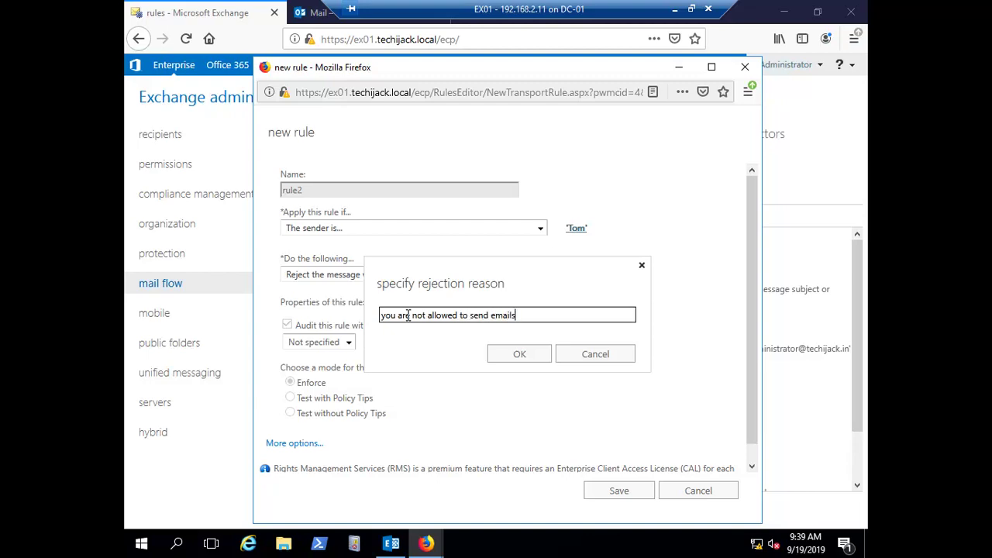
{"action": "left_click", "coordinate": [523, 353]}
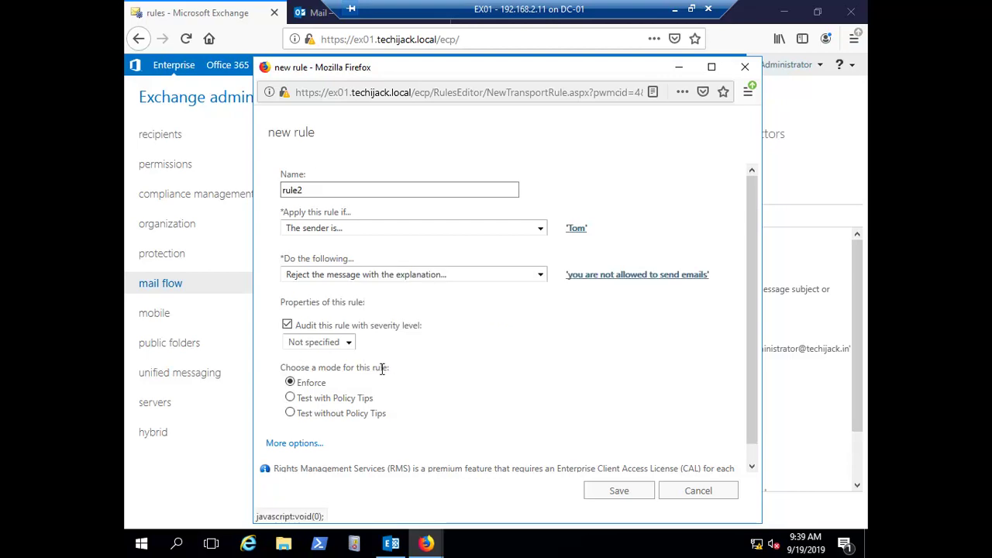
Step: Enable the rule's activation date, then save rule2 and accept the activation date warning
{"action": "scroll", "coordinate": [475, 358], "scroll_direction": "down", "scroll_amount": 1}
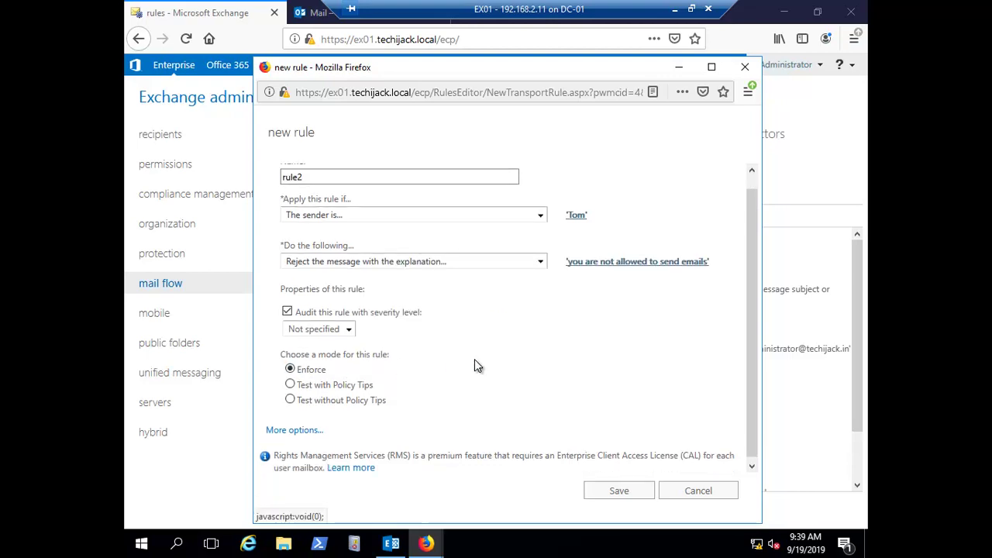
{"action": "left_click", "coordinate": [294, 431]}
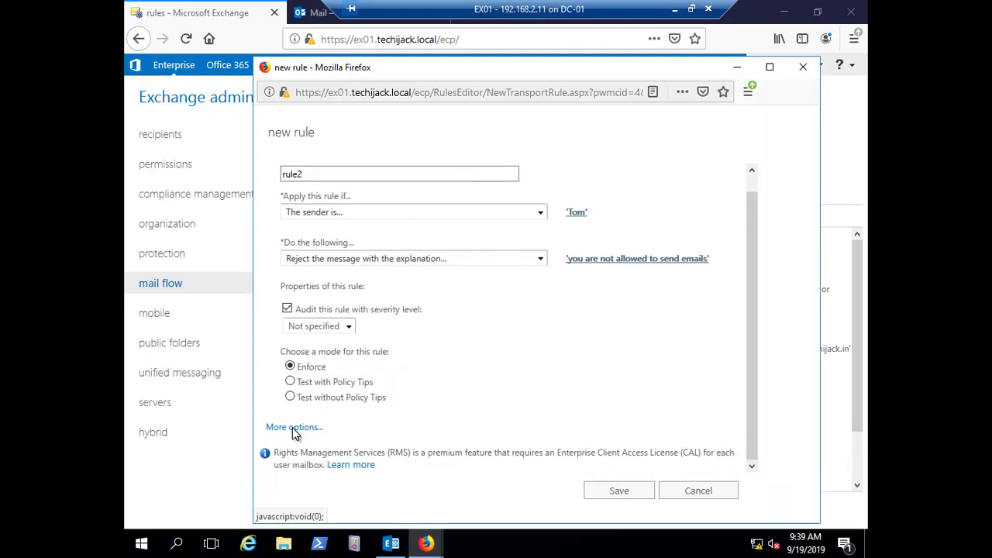
{"action": "scroll", "coordinate": [468, 405], "scroll_direction": "down", "scroll_amount": 1}
{"action": "scroll", "coordinate": [468, 404], "scroll_direction": "down", "scroll_amount": 2}
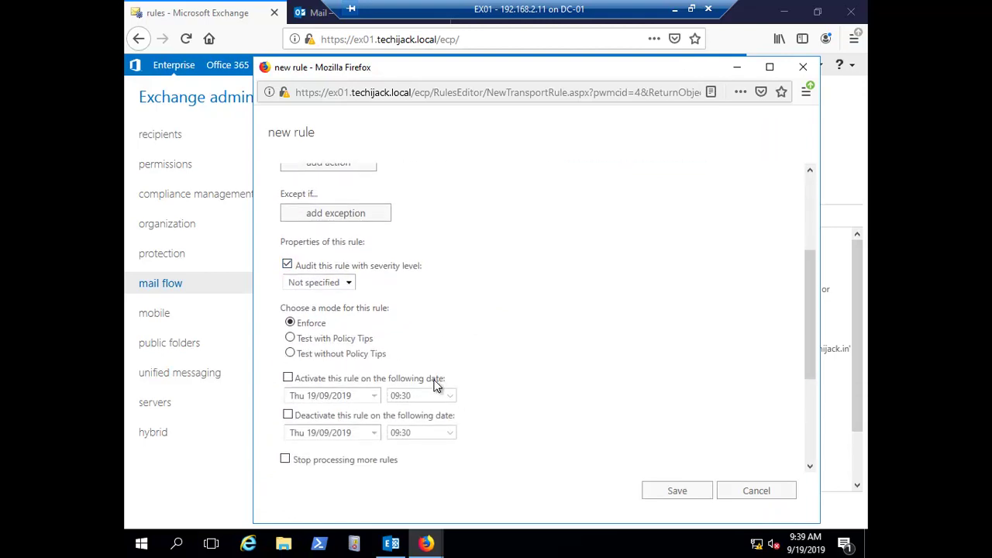
{"action": "left_click", "coordinate": [288, 379]}
{"action": "left_click", "coordinate": [701, 496]}
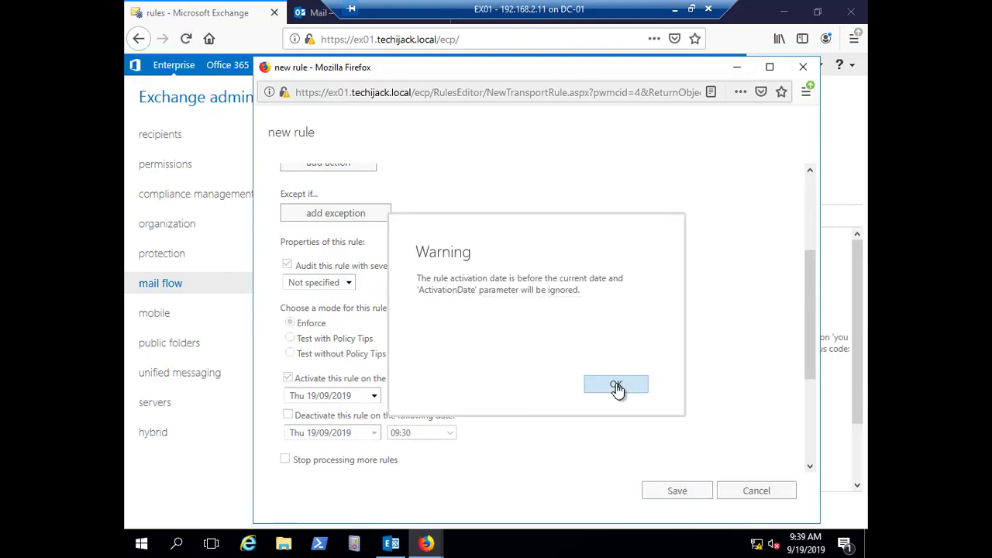
{"action": "left_click", "coordinate": [617, 387]}
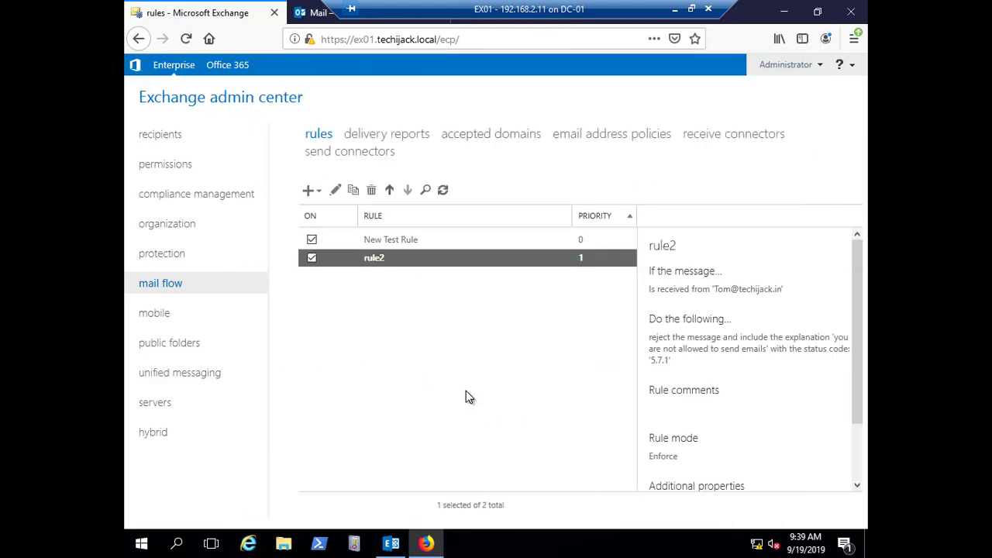